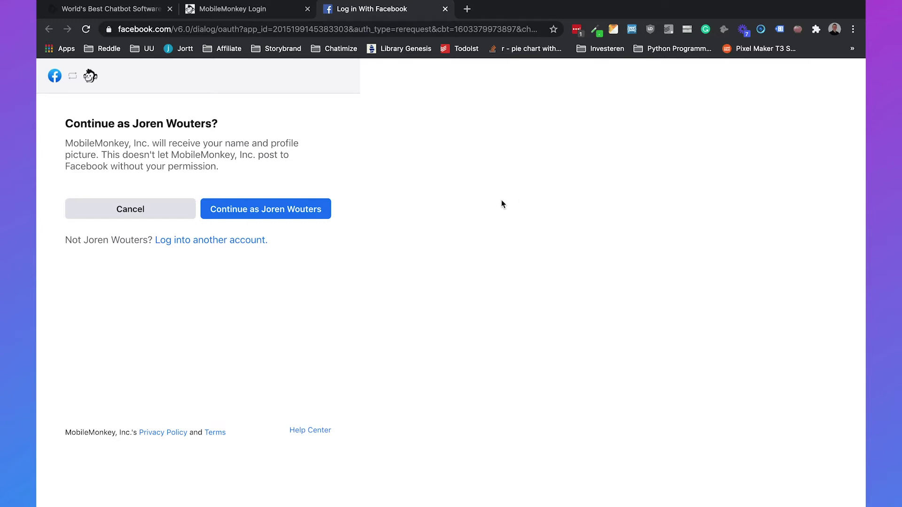
Continue the MobileMonkey sign-in on Facebook with the current account to reach the Pages list
left_click(309, 220)
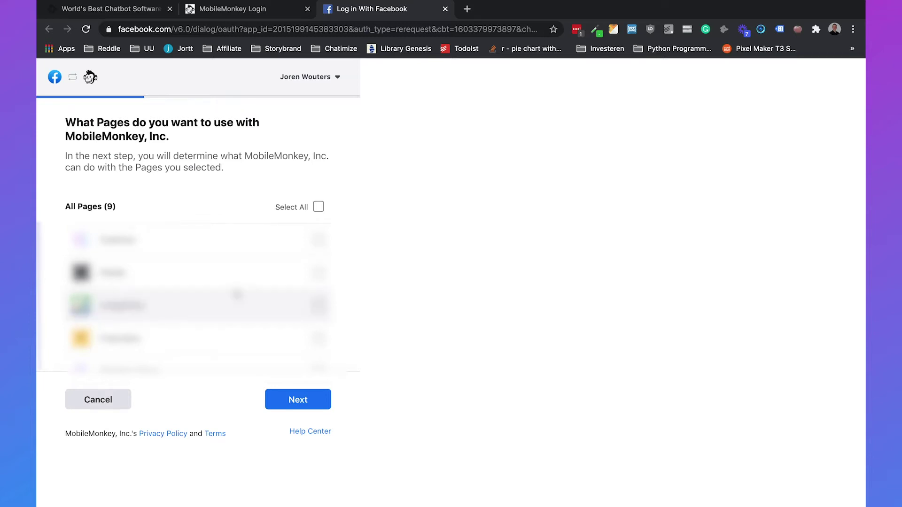
Select the Chatimize Test page, leave all requested permissions on YES, and finish linking MobileMonkey
scroll(234, 286, "down", 3)
left_click(318, 278)
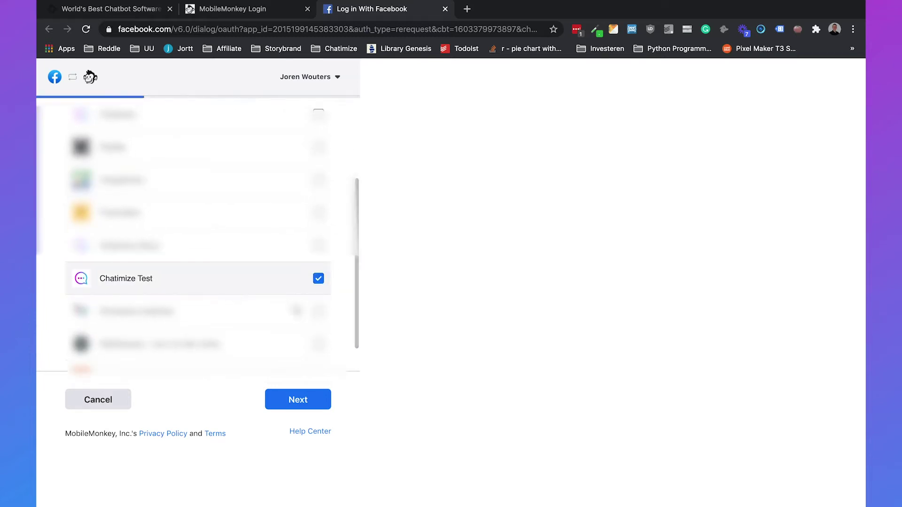
left_click(294, 404)
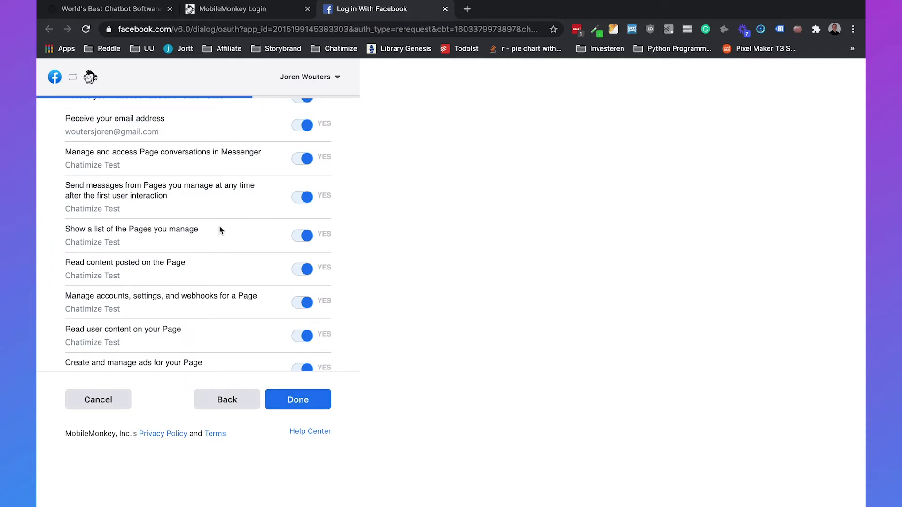
scroll(219, 226, "up", 5)
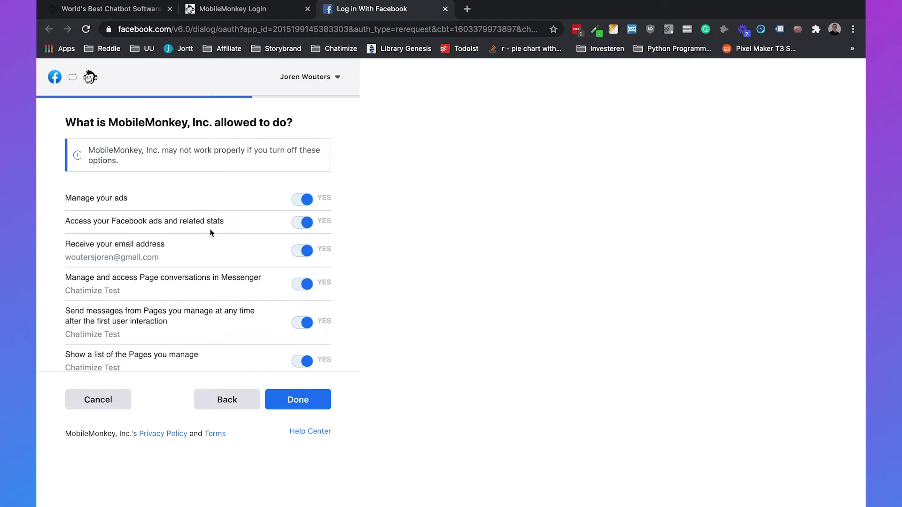
scroll(195, 242, "down", 3)
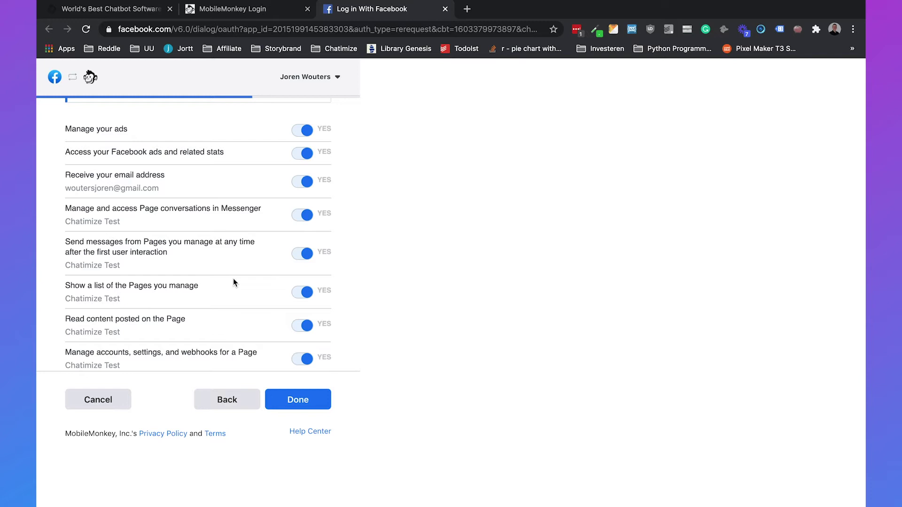
scroll(306, 242, "up", 3)
scroll(240, 263, "down", 5)
left_click(278, 397)
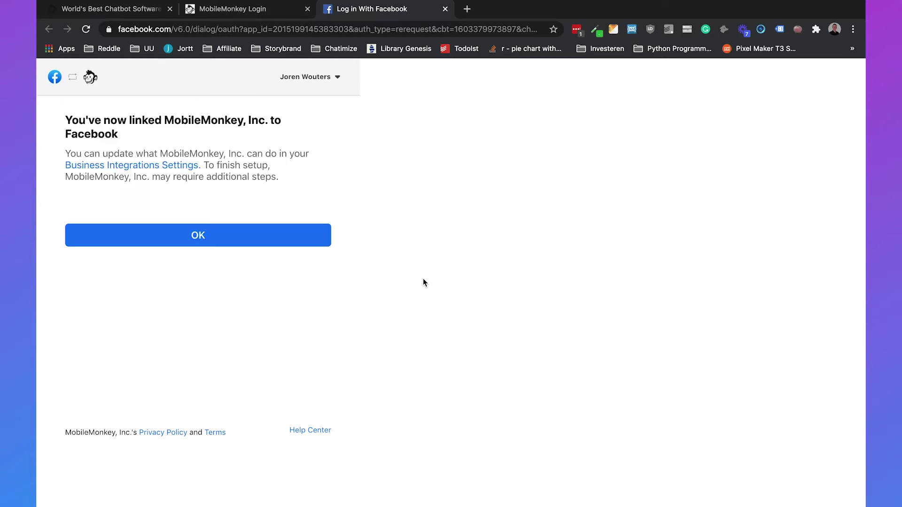
Confirm the link, then open facebook.com in a new tab and search for 'chatimize test'
left_click(265, 233)
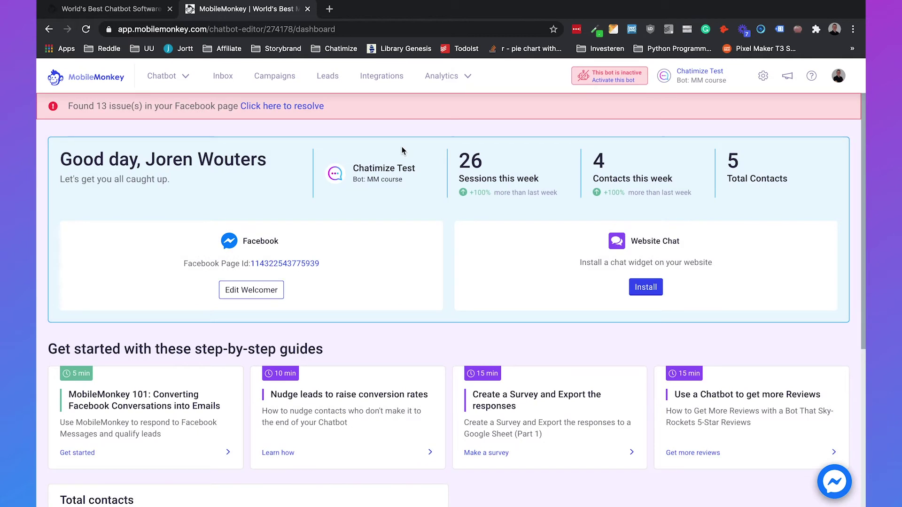
left_click(329, 9)
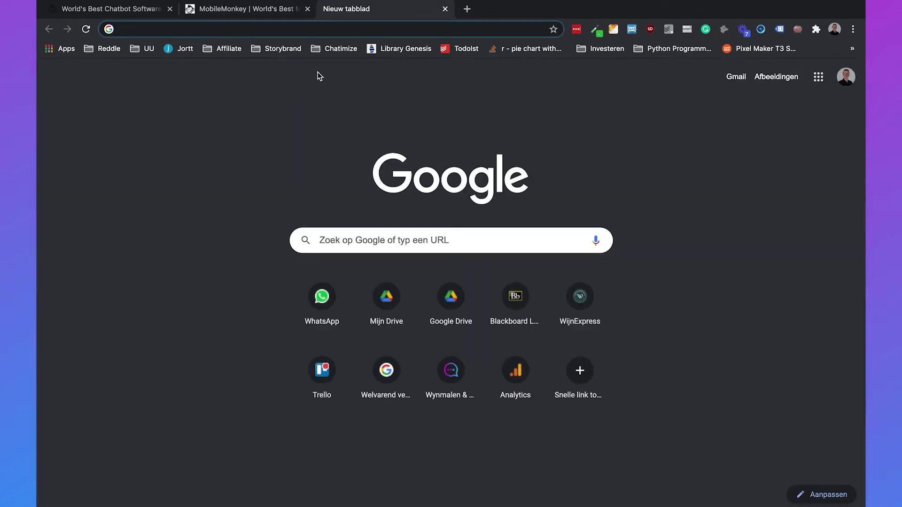
type("facebook.com")
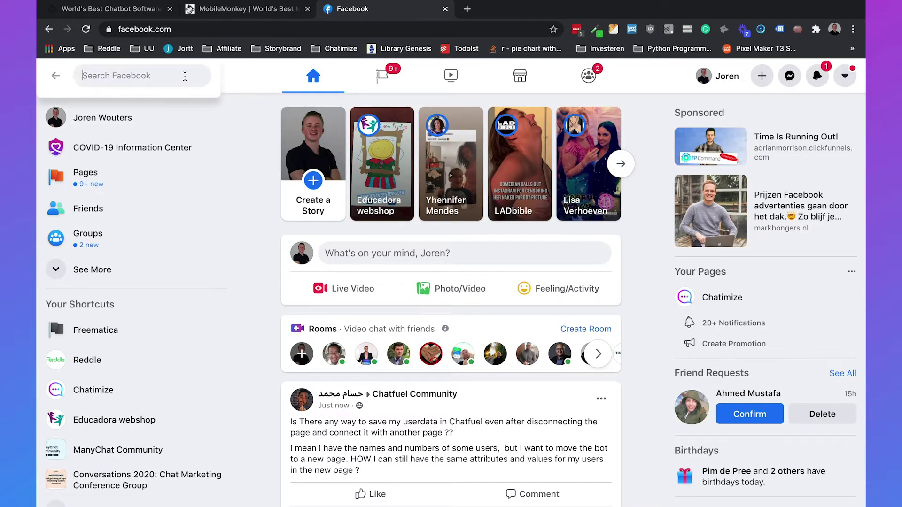
type("chatimize test")
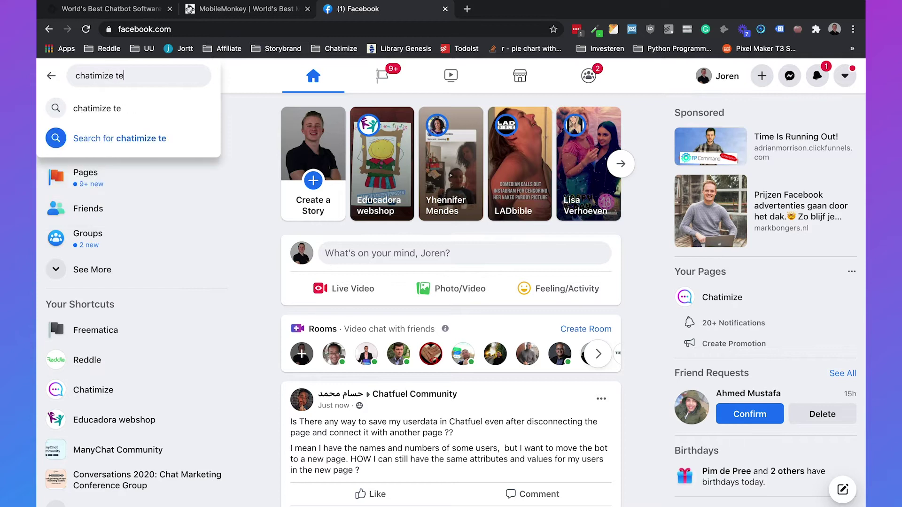
left_click(162, 110)
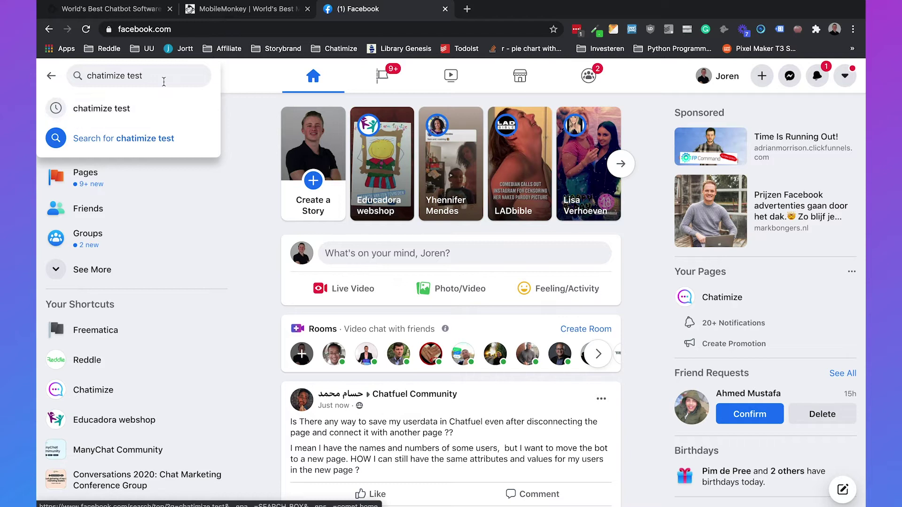
left_click(150, 100)
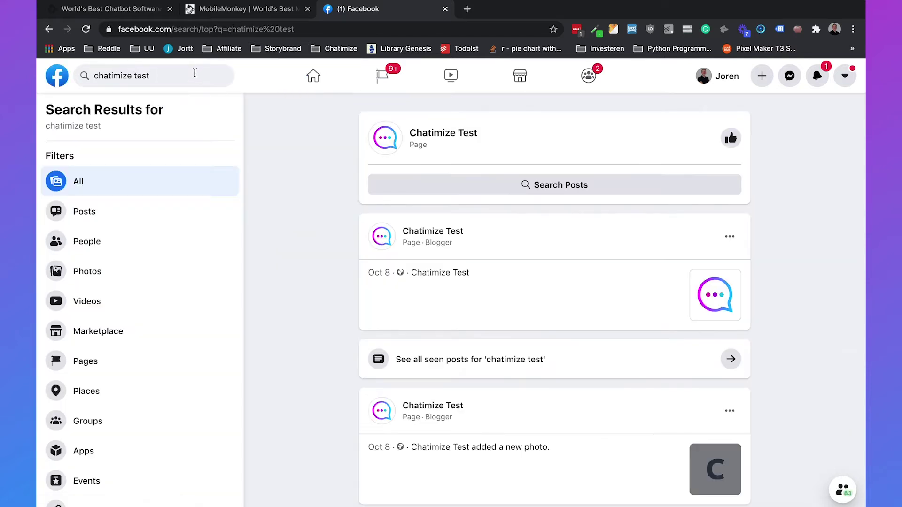
Open the Chatimize Test page's Settings > Advanced Messaging and scroll to the Handover Protocol section
left_click(465, 134)
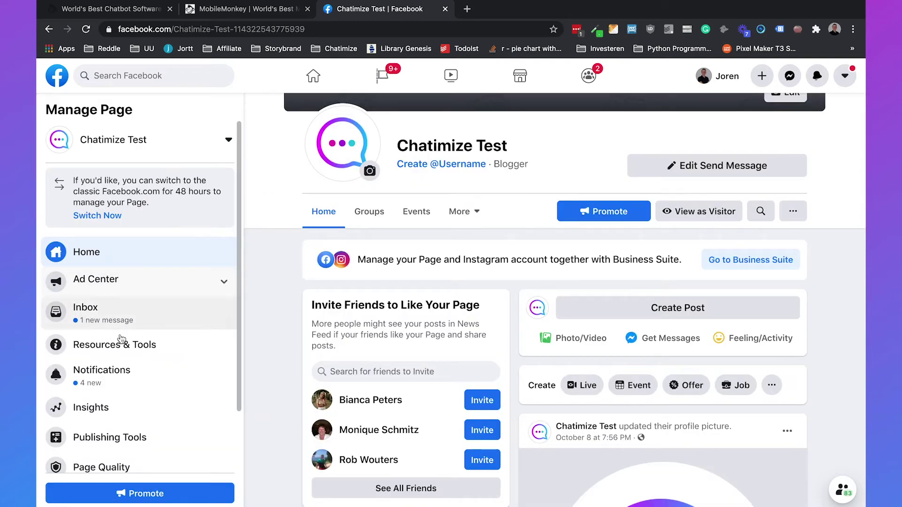
scroll(127, 371, "down", 3)
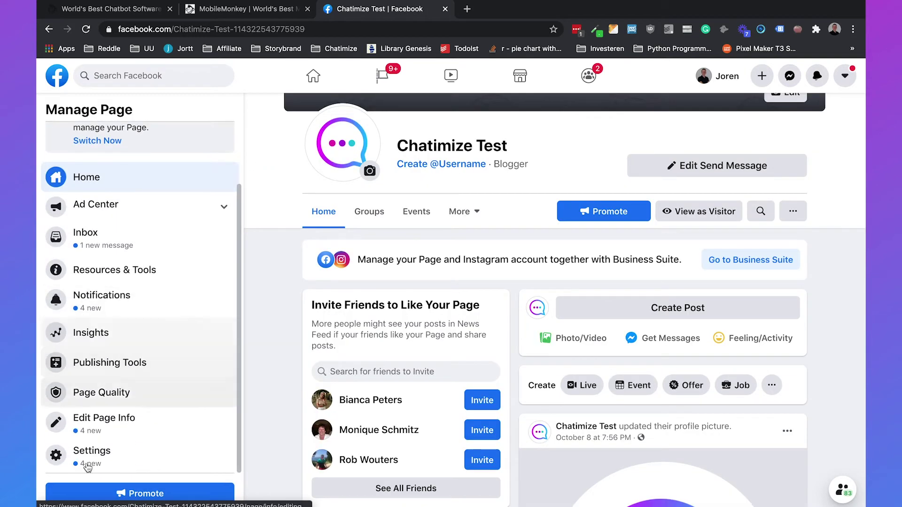
left_click(98, 450)
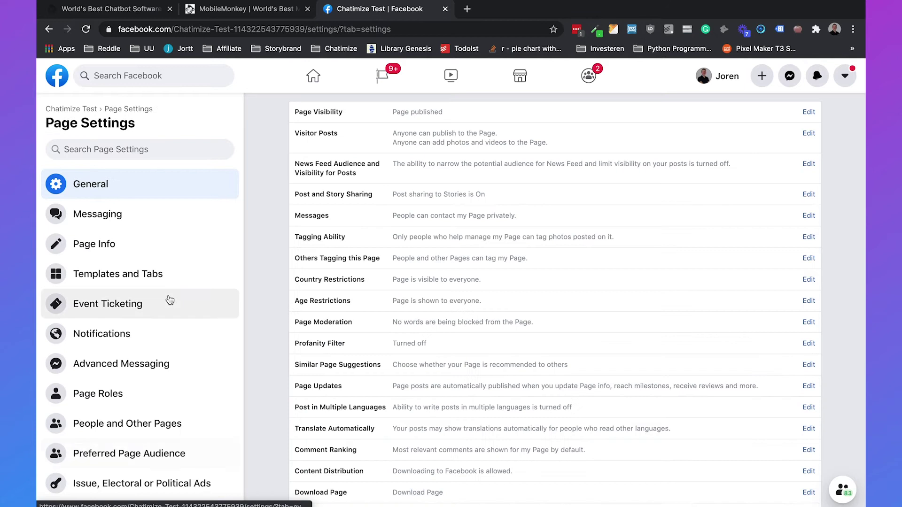
left_click(155, 371)
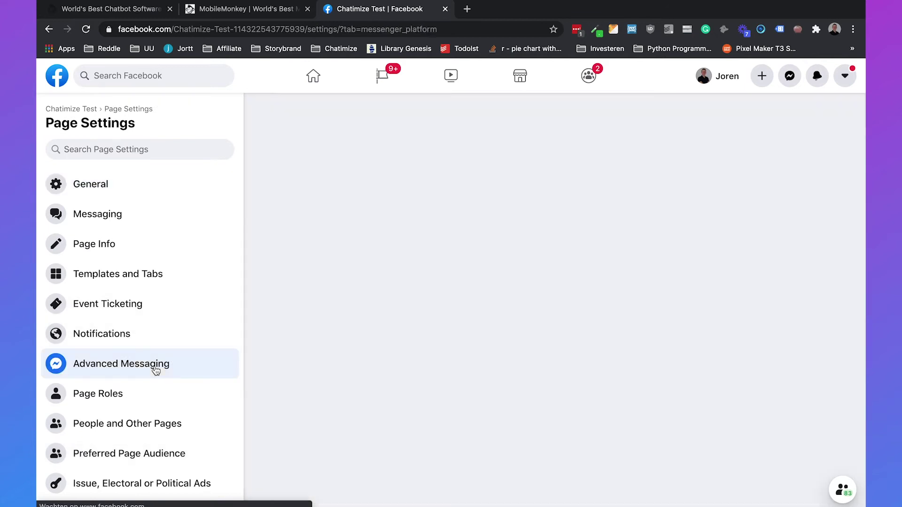
scroll(293, 345, "down", 3)
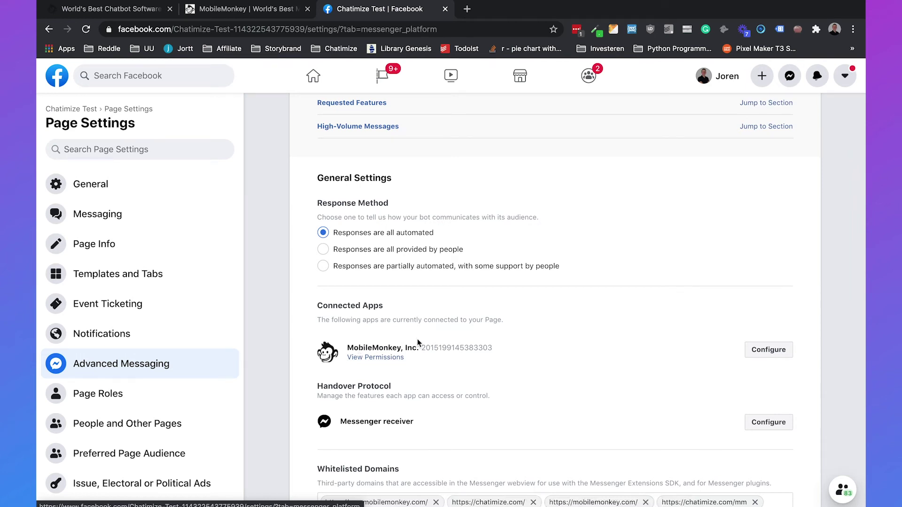
left_click_drag(318, 386, 402, 386)
left_click(407, 391)
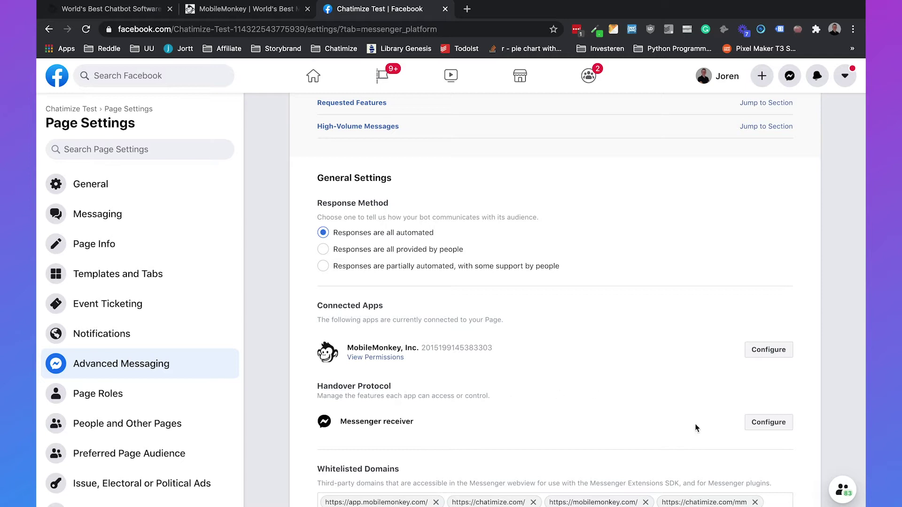
Set MobileMonkey, Inc. as the primary receiver in the Messenger handover settings
left_click(761, 425)
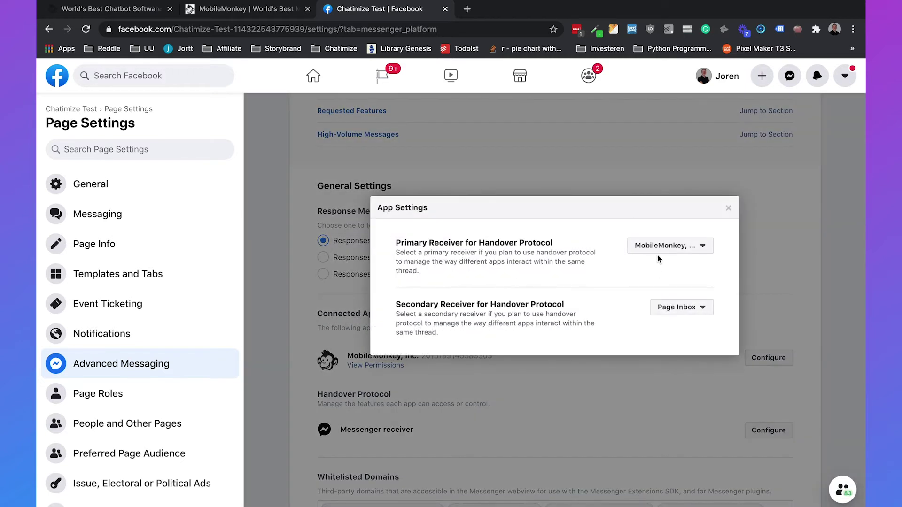
left_click(660, 246)
left_click(654, 272)
left_click(656, 283)
left_click(690, 272)
Unselect Page Inbox as secondary receiver and close the handover receiver settings
left_click(682, 309)
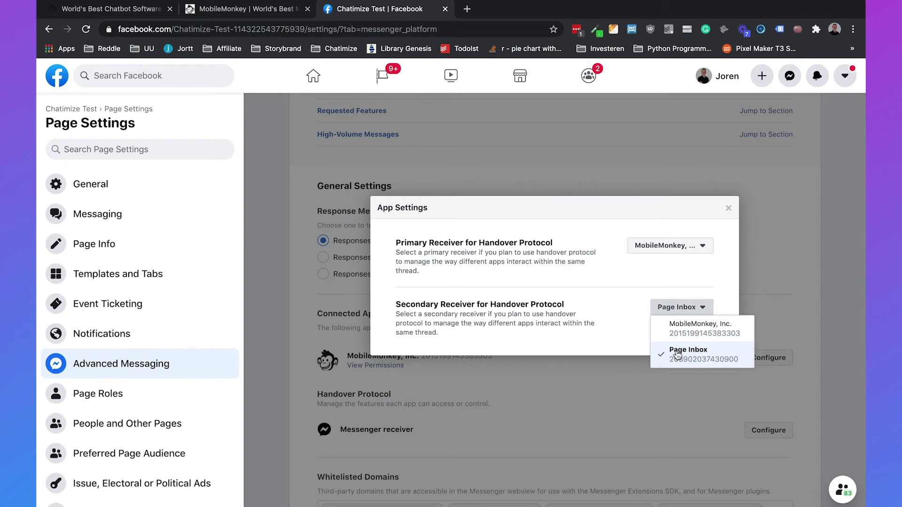
left_click(659, 351)
left_click(729, 209)
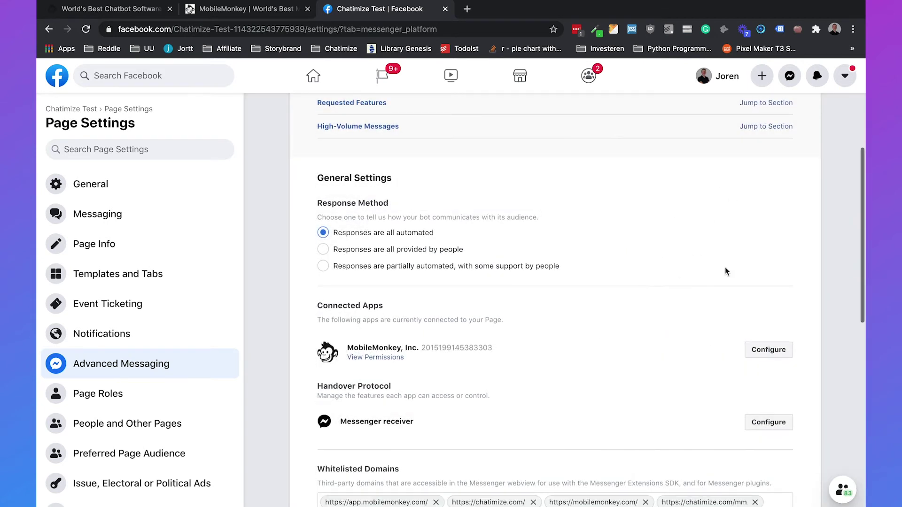
scroll(677, 304, "down", 5)
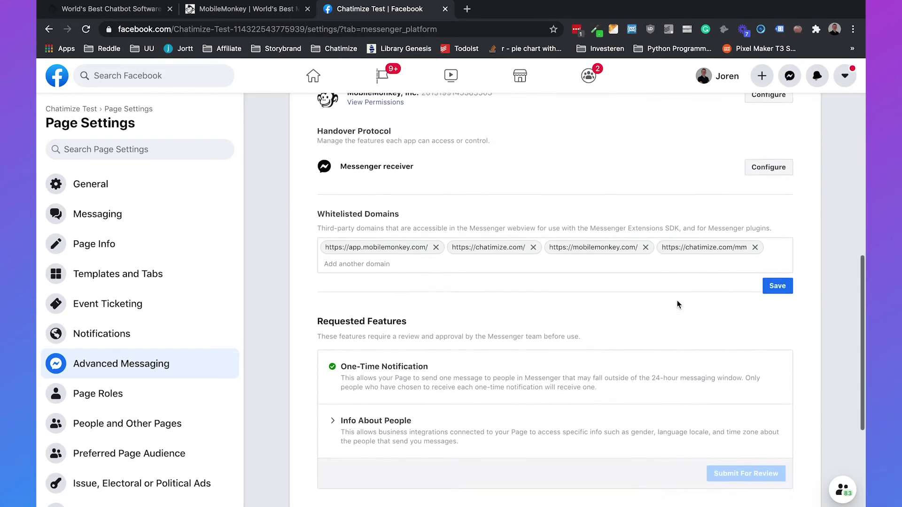
scroll(677, 304, "up", 8)
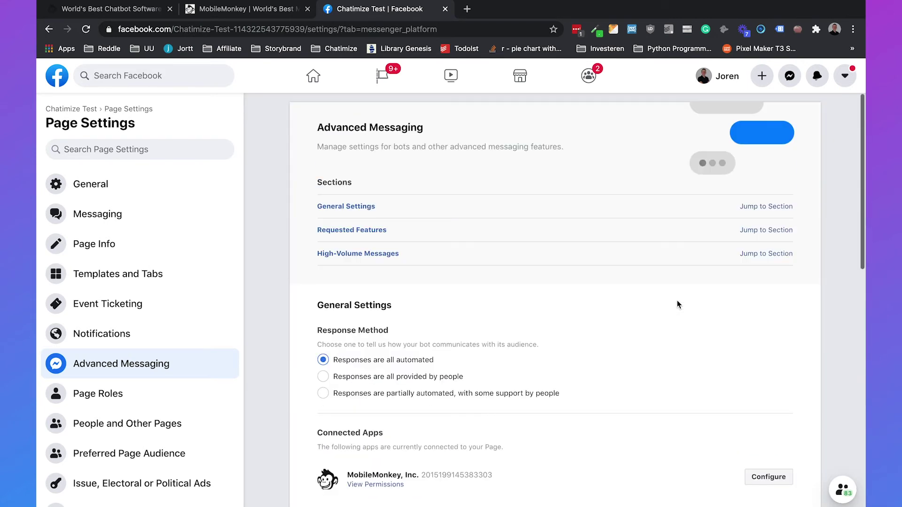
Switch to the MobileMonkey dashboard and open the MM course bot's chatbot settings
left_click(247, 17)
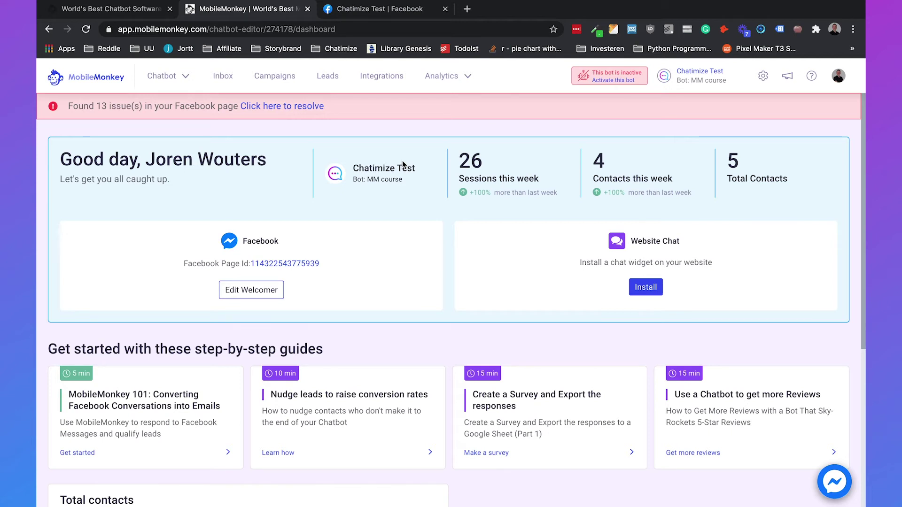
left_click(762, 77)
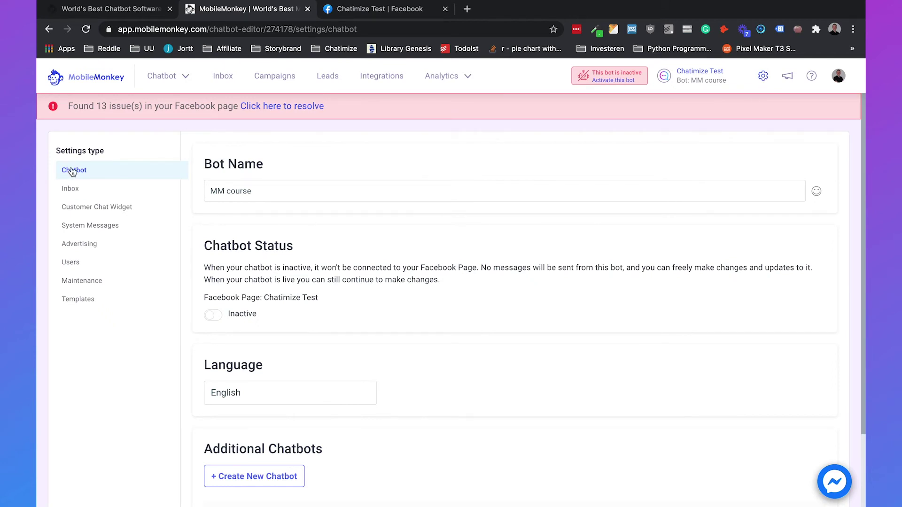
scroll(381, 288, "down", 2)
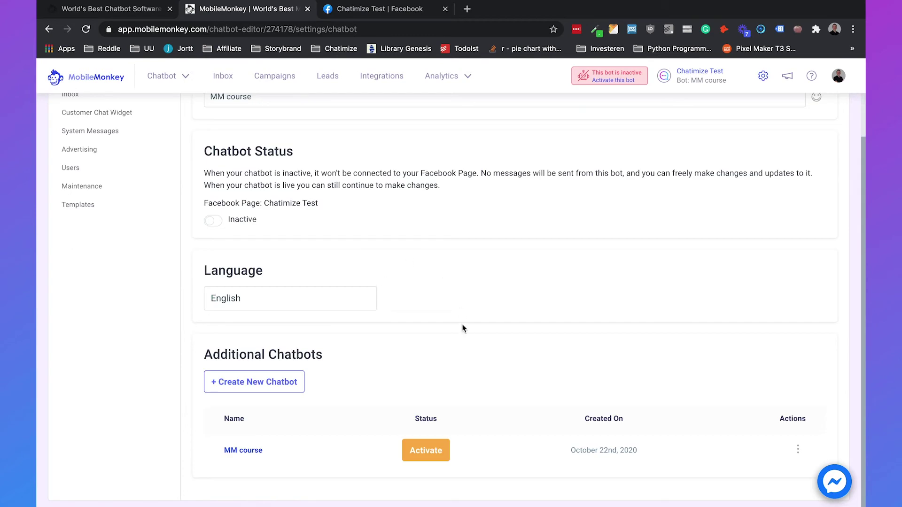
Create an additional chatbot named 'MobileMonkey Beginner' built from scratch
left_click(239, 384)
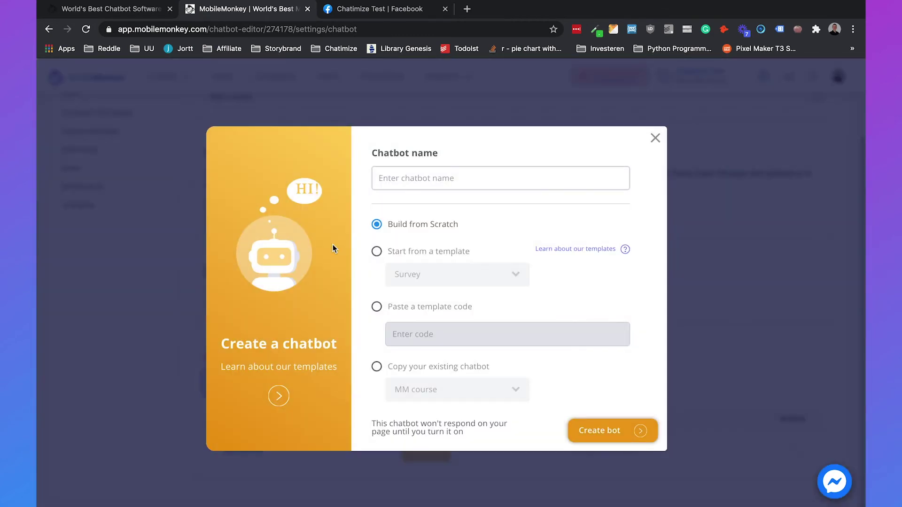
left_click(401, 178)
type("MobileMonkey Beginner")
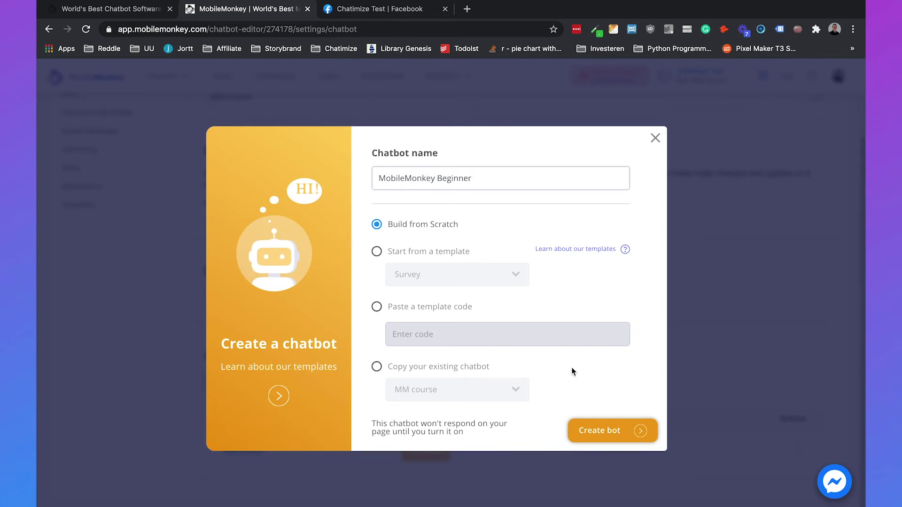
left_click(608, 428)
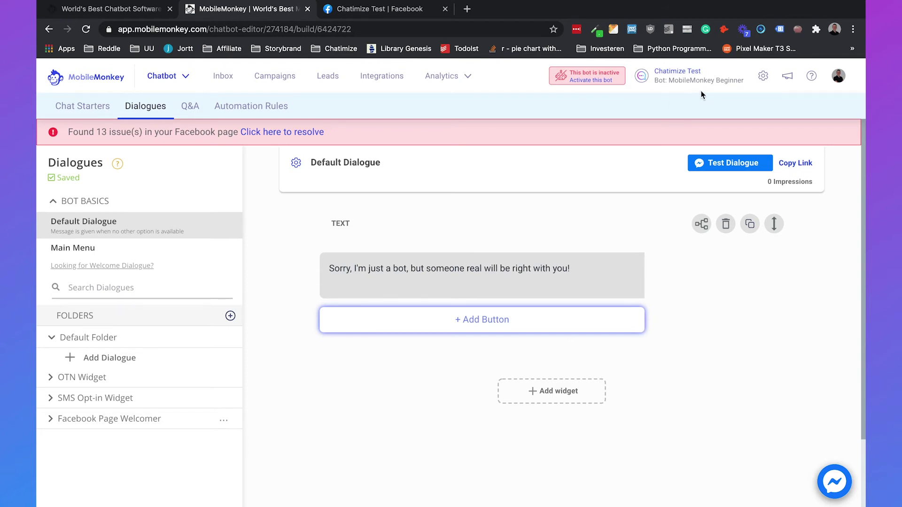
Switch MobileMonkey Beginner's Chatbot Status to Active, dismissing the invalid token error, then return to the dashboard
left_click(763, 76)
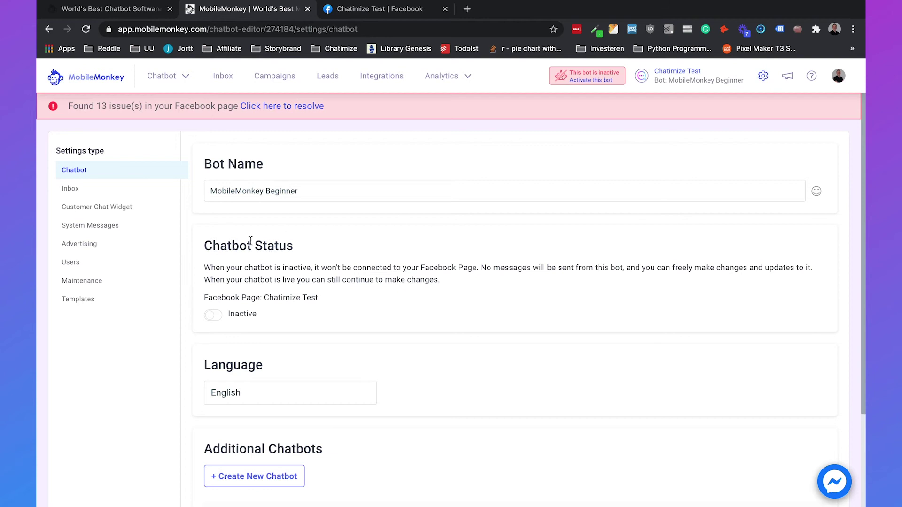
left_click_drag(205, 244, 314, 243)
left_click(314, 247)
left_click(212, 319)
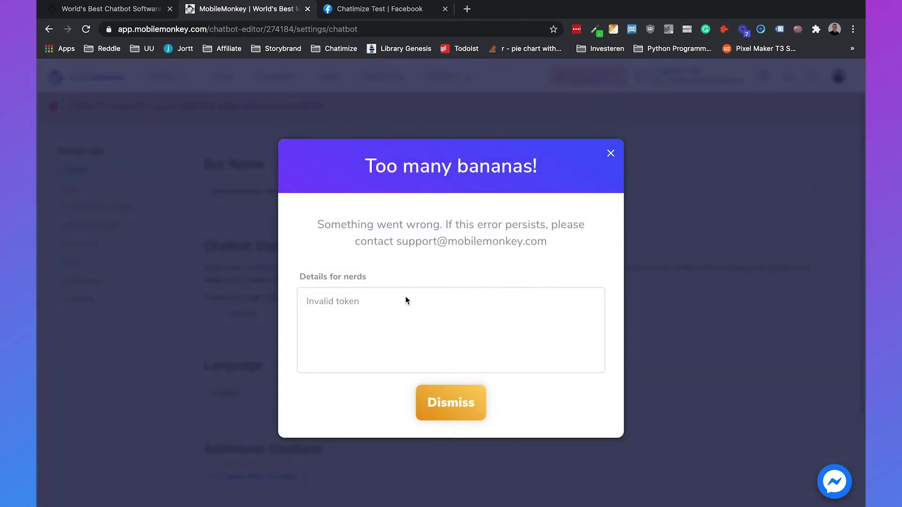
left_click(441, 397)
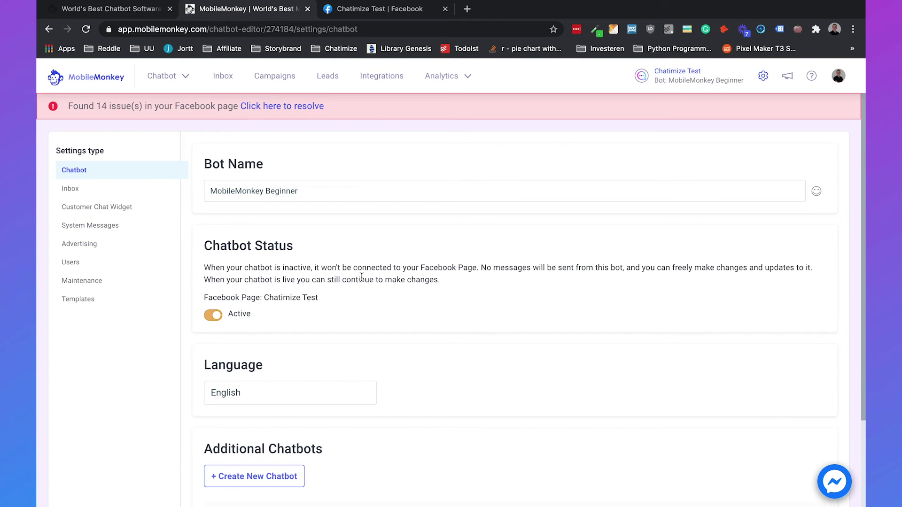
left_click(109, 84)
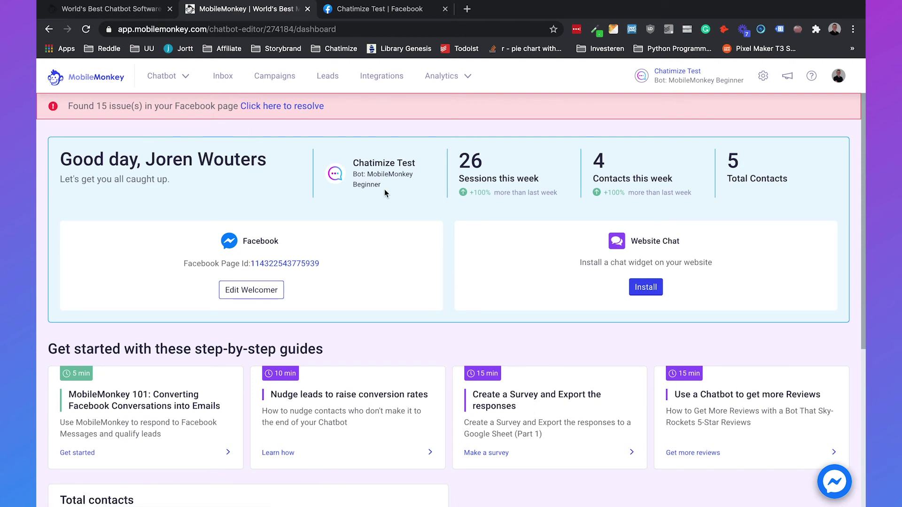
Browse the Chatbot section's Dialogues, Q&A and Automation Rules tabs, ending in the Live Chat inbox
left_click(462, 159)
scroll(457, 289, "down", 4)
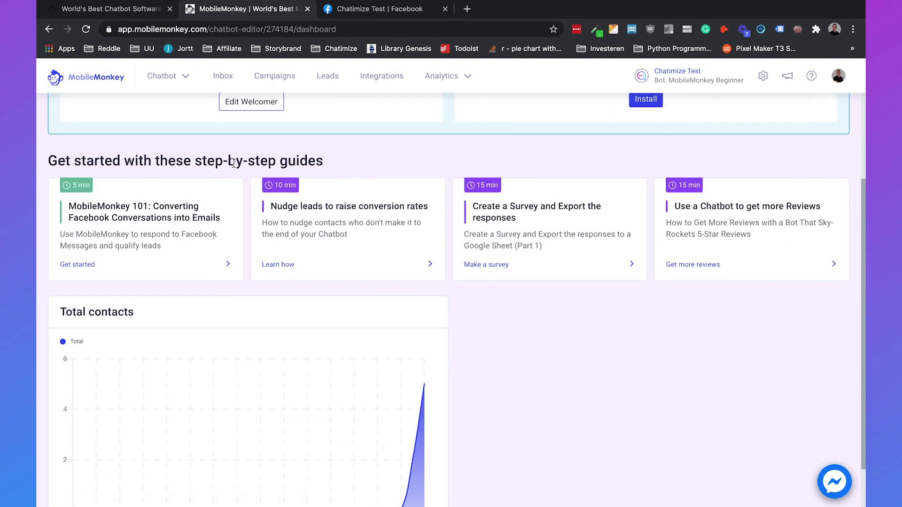
scroll(234, 162, "up", 4)
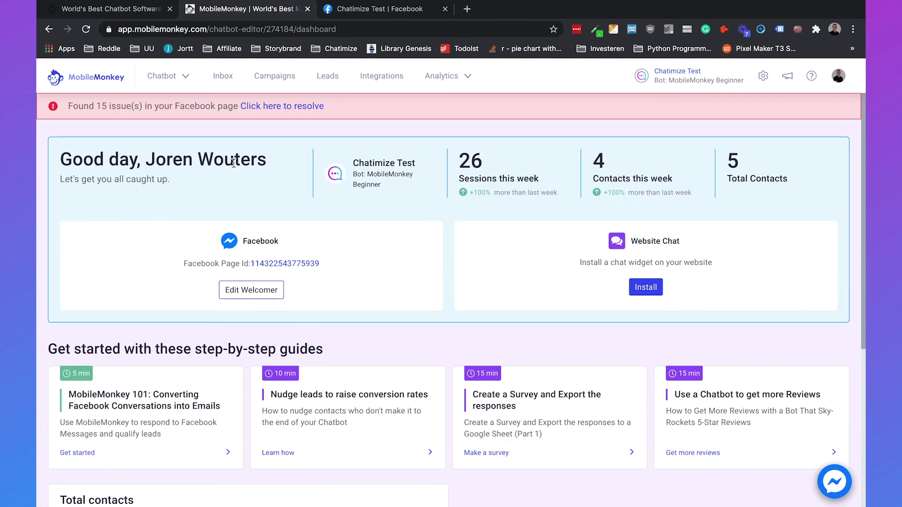
left_click(162, 77)
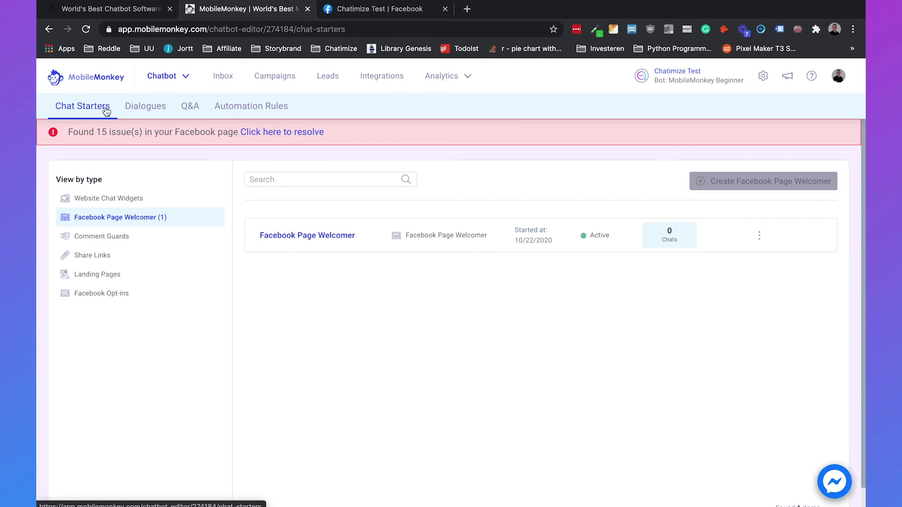
left_click(157, 111)
left_click(191, 109)
left_click(236, 110)
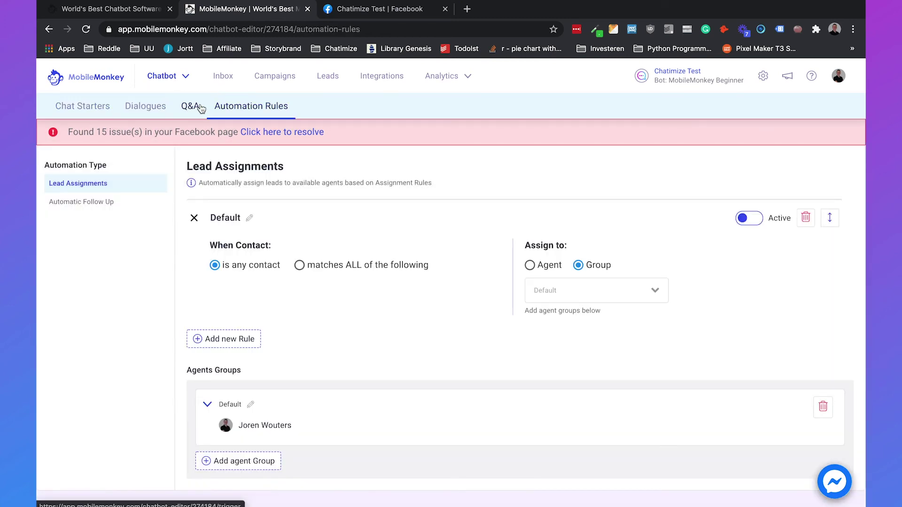
left_click(228, 76)
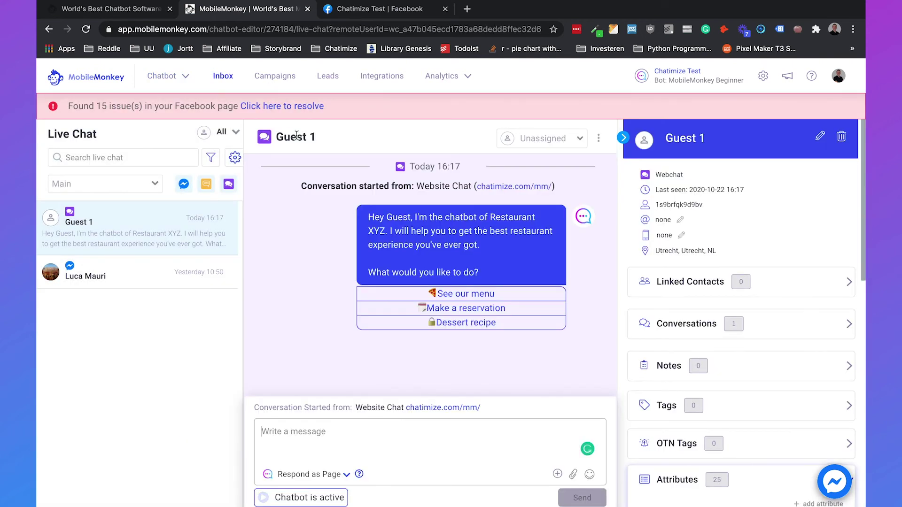
Browse Campaigns, Leads and Integrations (JSON Webhooks, MobileMonkey API), ending on Bot Analytics
left_click(275, 76)
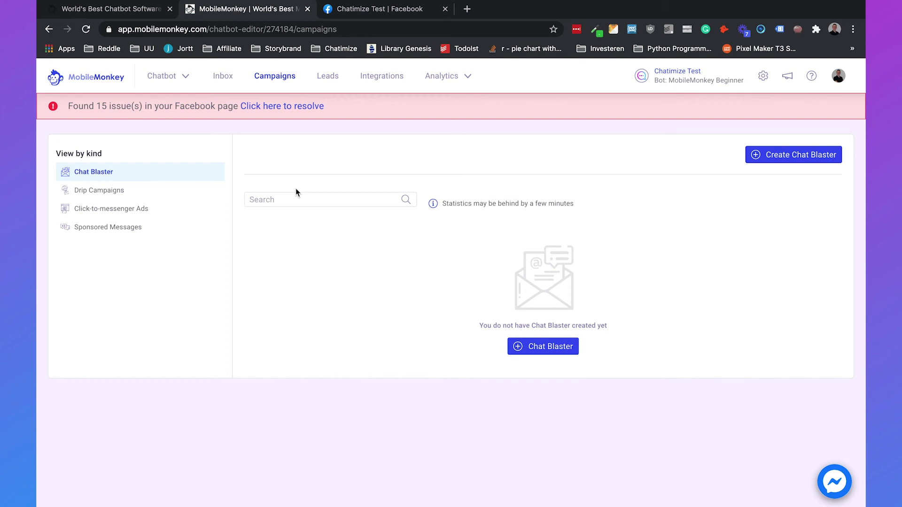
left_click(328, 80)
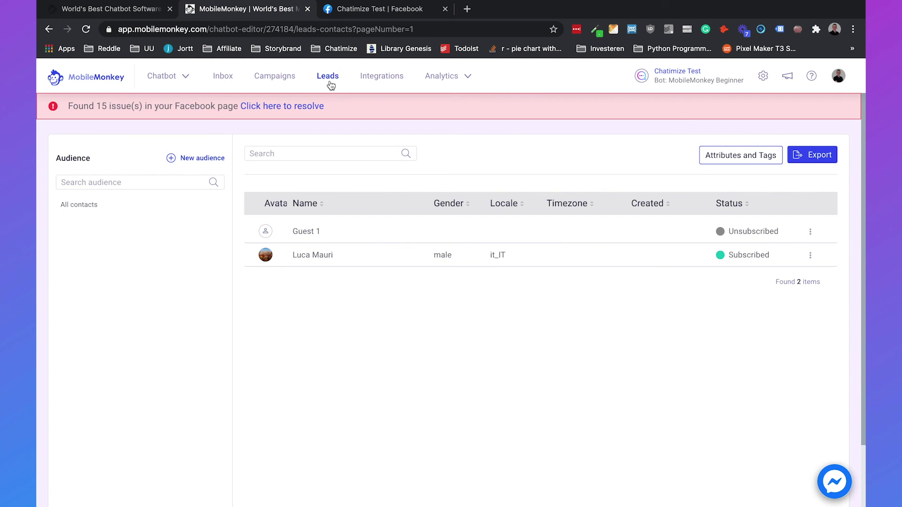
left_click(368, 78)
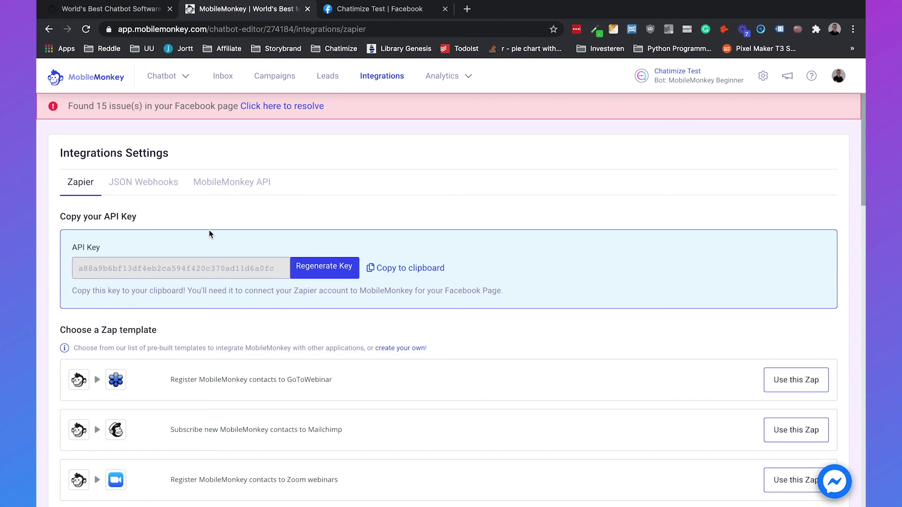
left_click(129, 192)
left_click(218, 190)
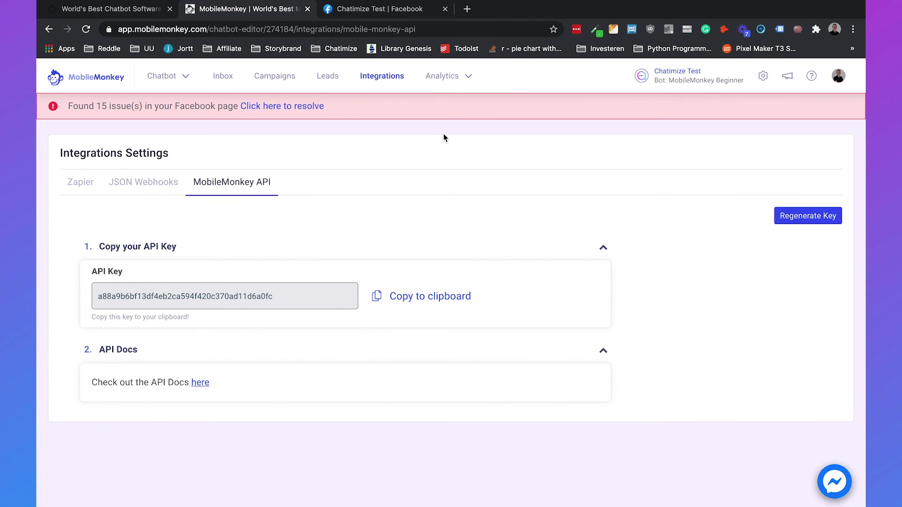
left_click(439, 76)
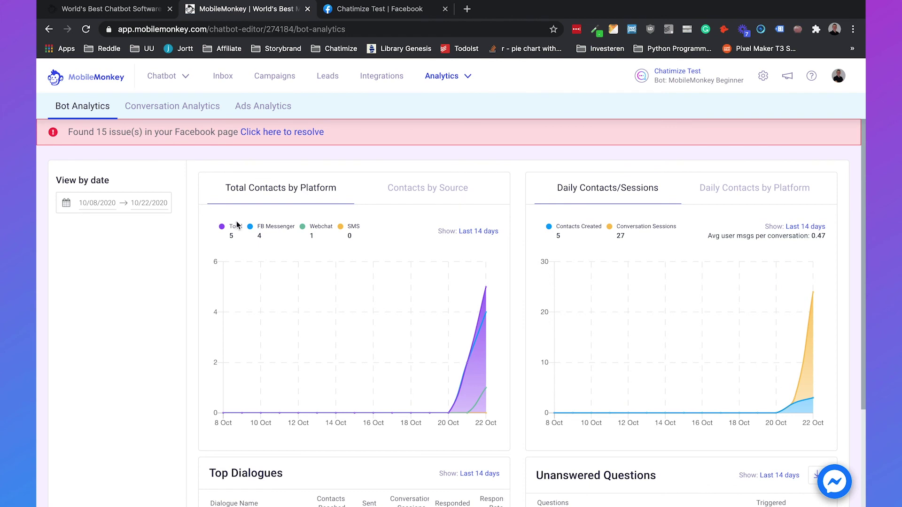
Show Contacts by Source (2 Unknown contacts), then review the Unanswered Questions and Top Dialogues cards
left_click(444, 189)
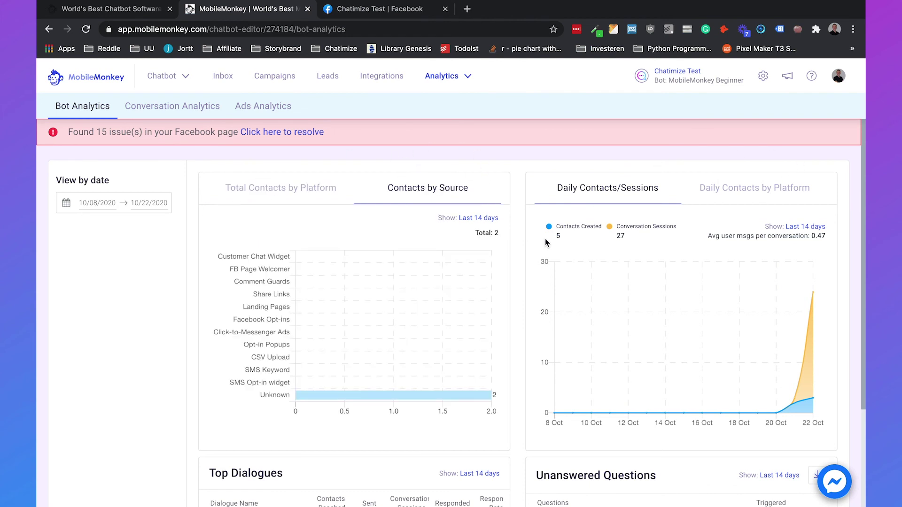
scroll(545, 238, "down", 3)
left_click_drag(537, 343, 654, 343)
left_click(662, 347)
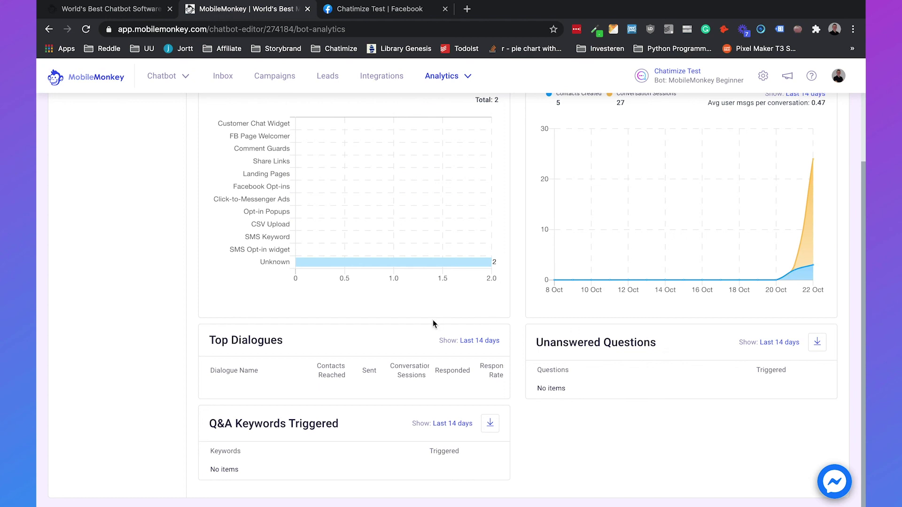
triple_click(229, 340)
left_click(229, 340)
scroll(389, 421, "up", 3)
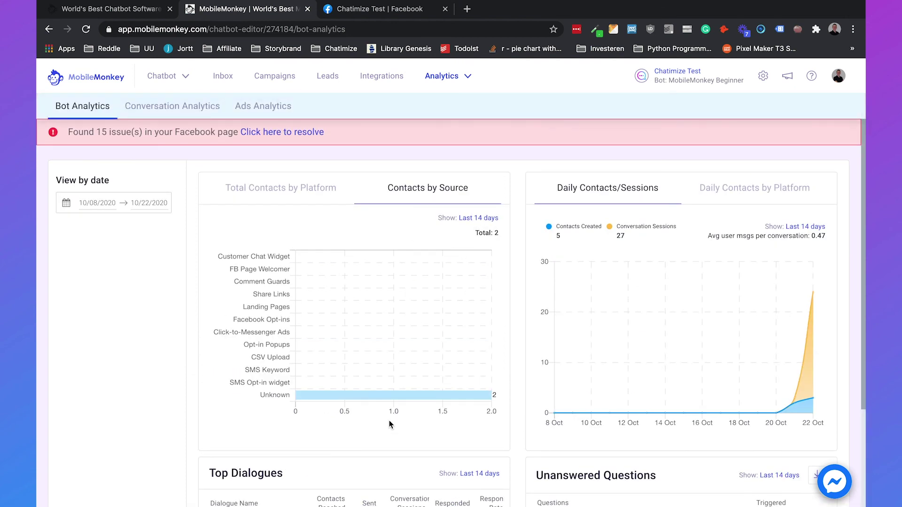